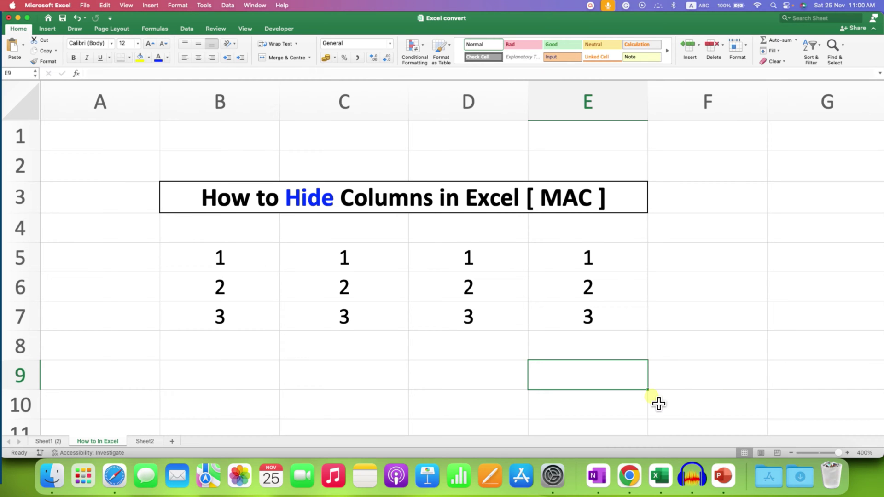
# - Select all of column E, the last numbered data column under the title
pyautogui.click(443, 357)
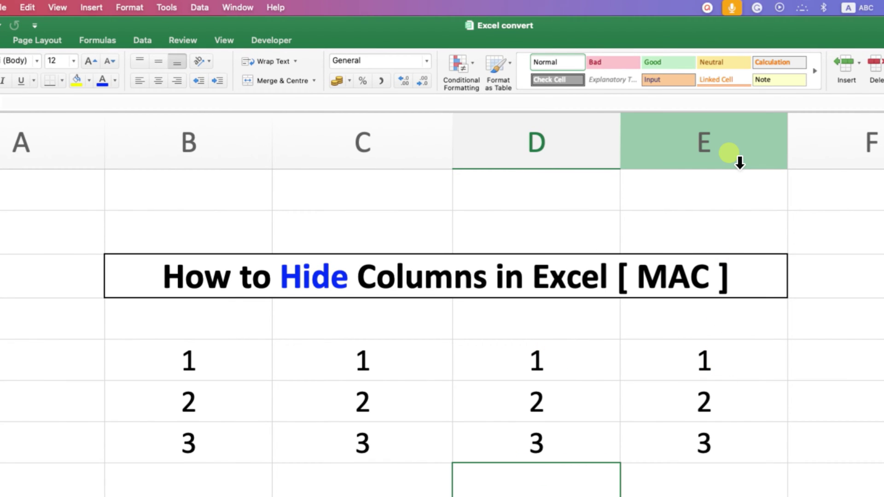
pyautogui.click(739, 155)
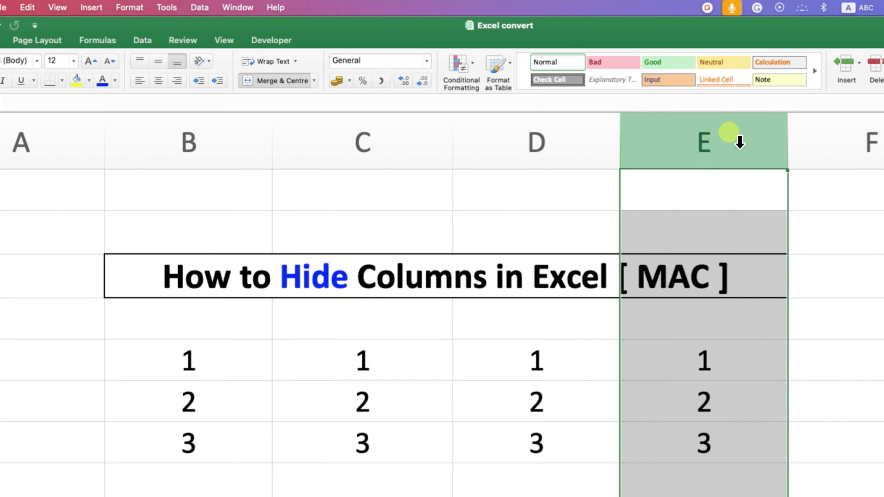
# - Hide column E so column D sits directly beside column F
pyautogui.rightClick(739, 142)
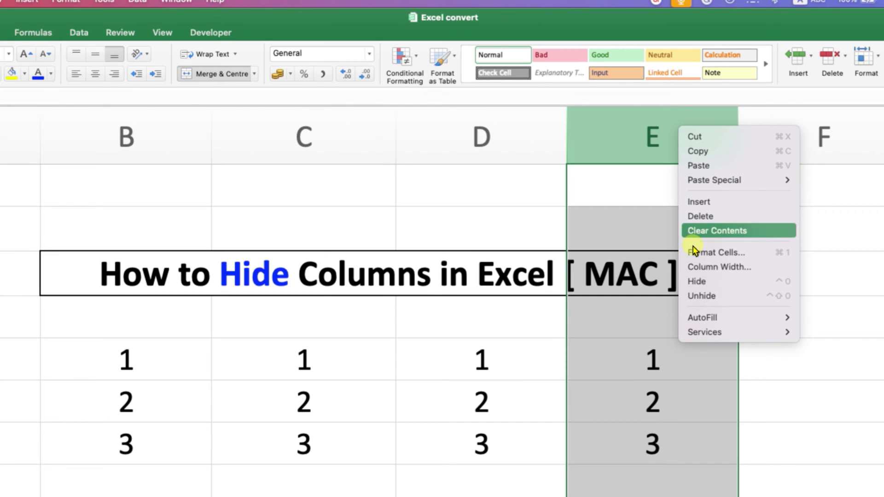
pyautogui.click(750, 289)
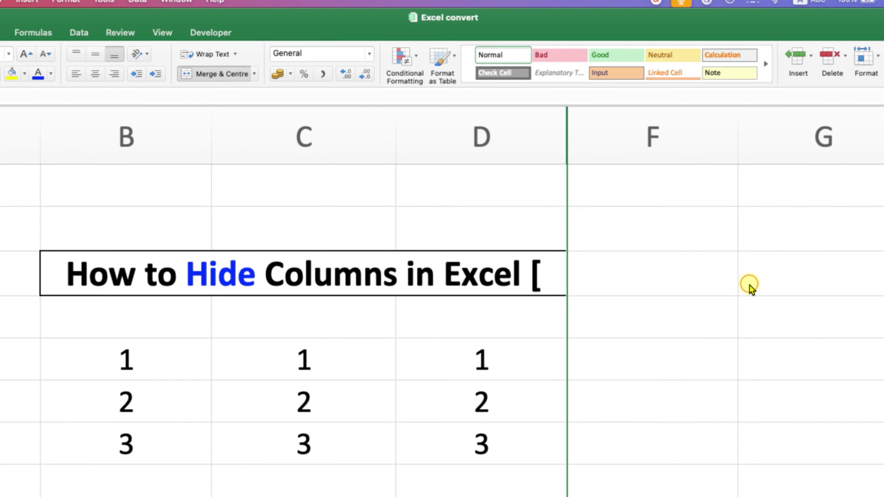
pyautogui.click(727, 300)
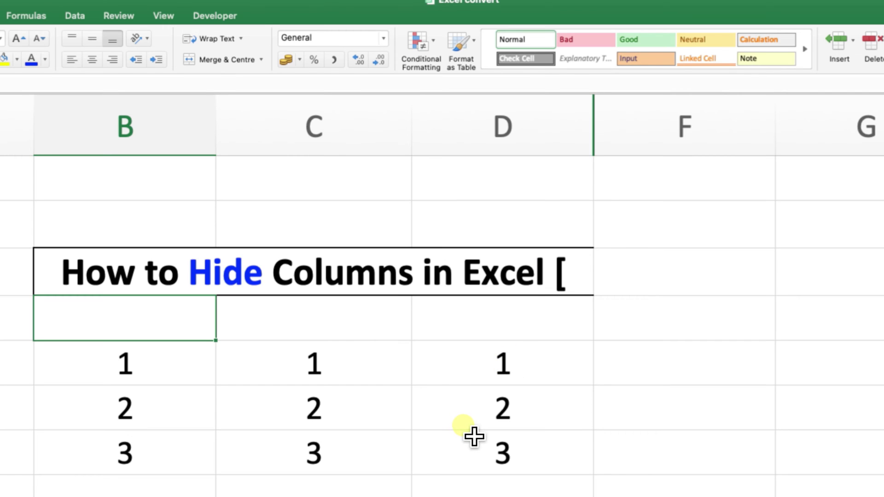
# - Unhide column E from a selection spanning columns D through F
pyautogui.click(507, 128)
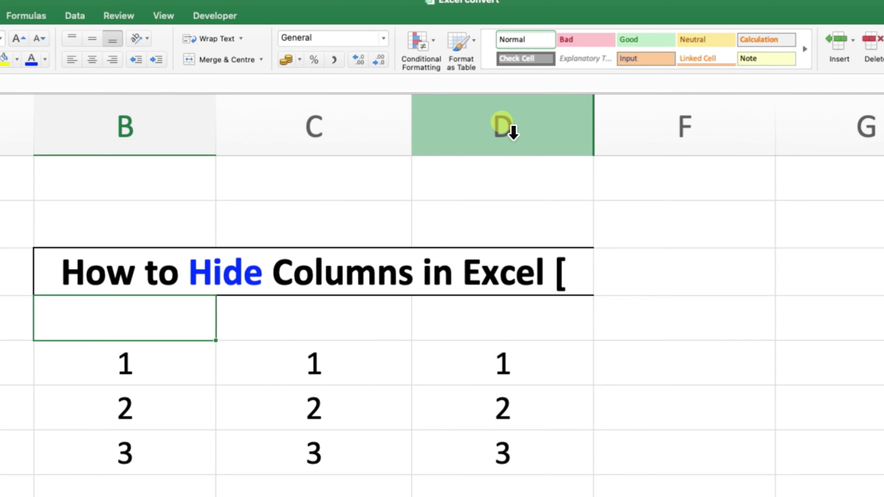
pyautogui.moveTo(509, 129); pyautogui.dragTo(598, 145)
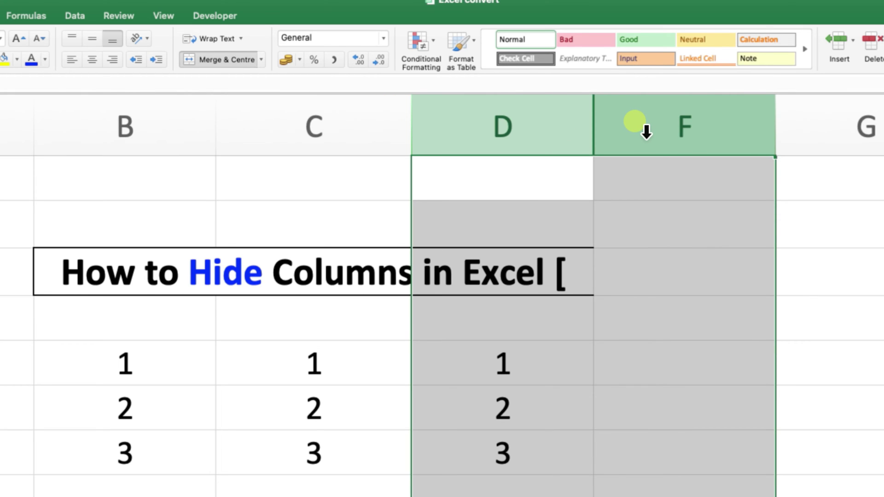
pyautogui.rightClick(635, 123)
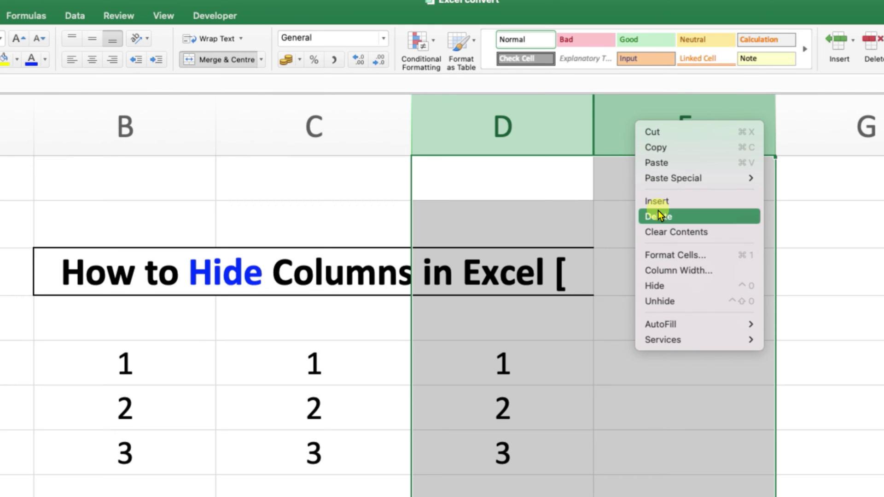
pyautogui.click(688, 302)
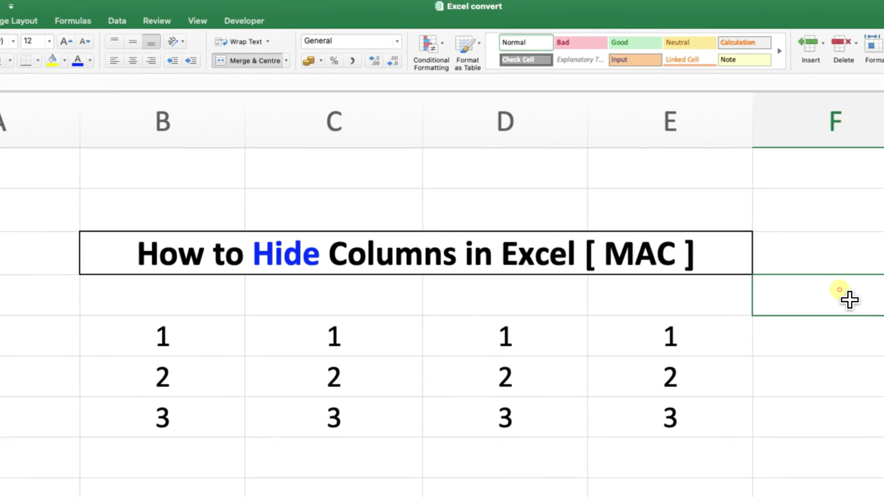
pyautogui.click(773, 246)
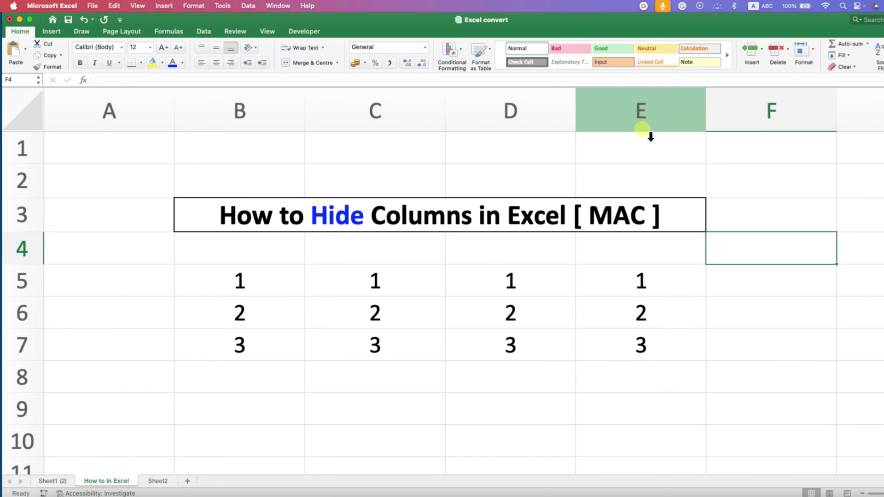
# - Hide columns B, D and E together, then select the columns spanning the hidden range
pyautogui.click(252, 111)
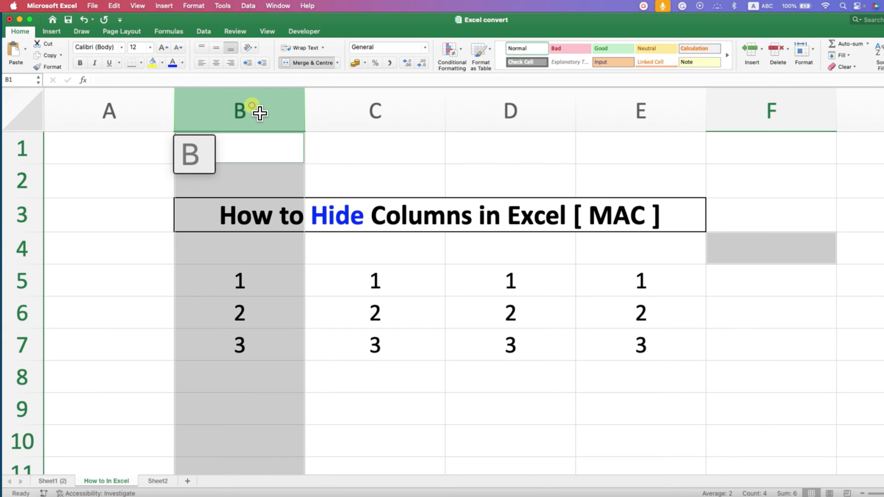
pyautogui.keyDown('ctrl'); pyautogui.click(541, 108); pyautogui.keyUp('ctrl')
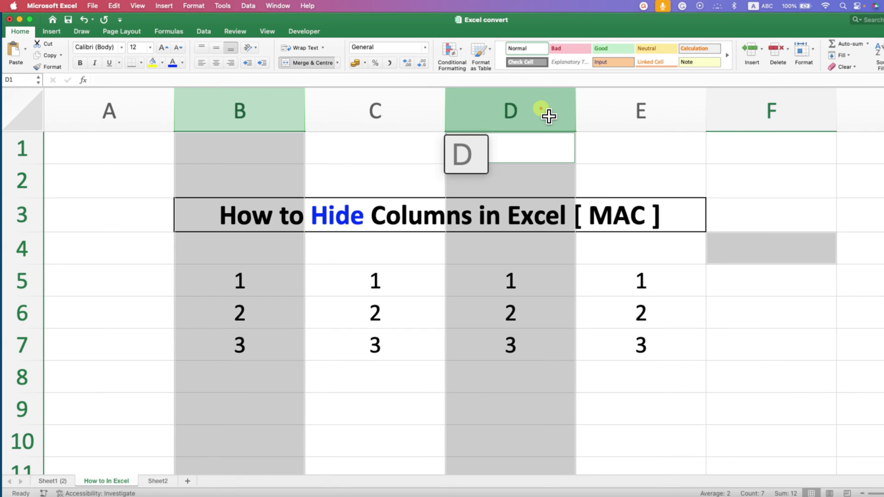
pyautogui.keyDown('ctrl'); pyautogui.click(677, 111); pyautogui.keyUp('ctrl')
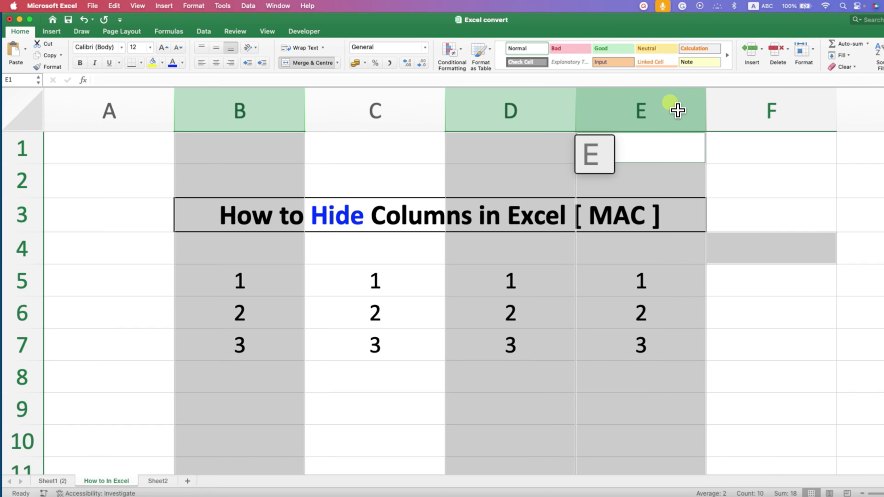
pyautogui.rightClick(541, 94)
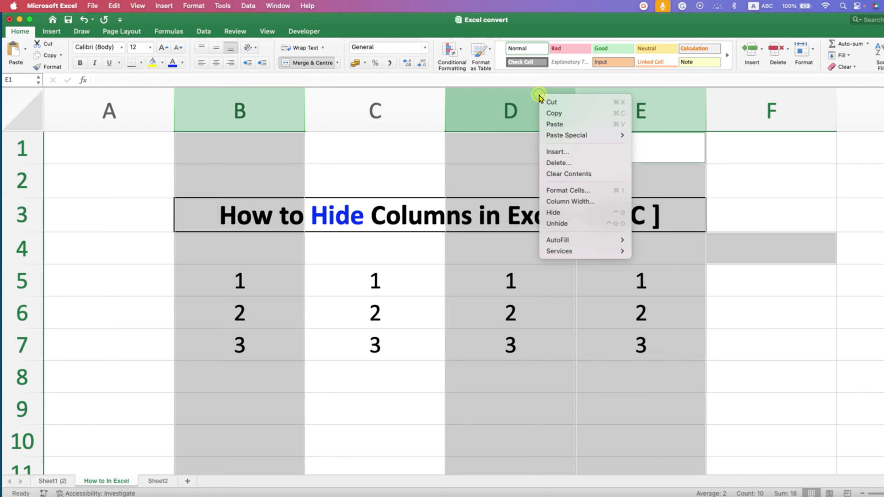
pyautogui.click(590, 213)
pyautogui.moveTo(194, 113); pyautogui.dragTo(387, 113)
pyautogui.rightClick(385, 113)
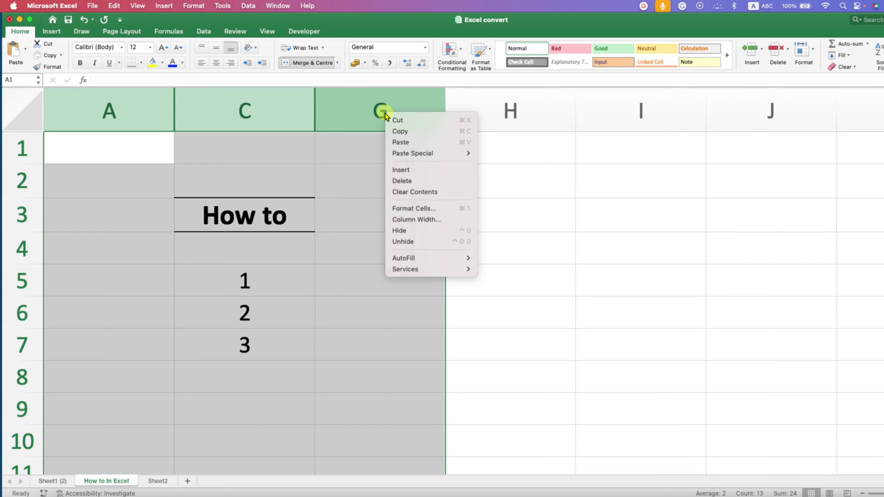
# - Unhide every hidden column in the spanning selection, then deselect with cell F8
pyautogui.click(436, 242)
pyautogui.click(827, 375)
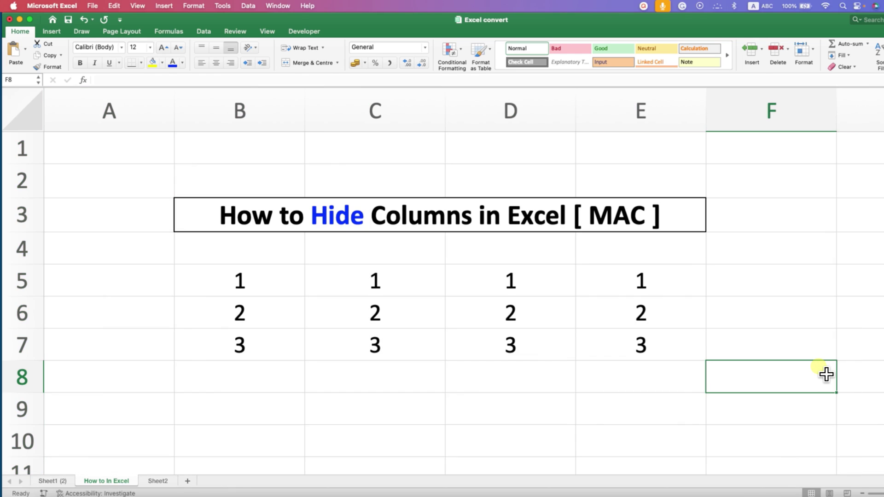